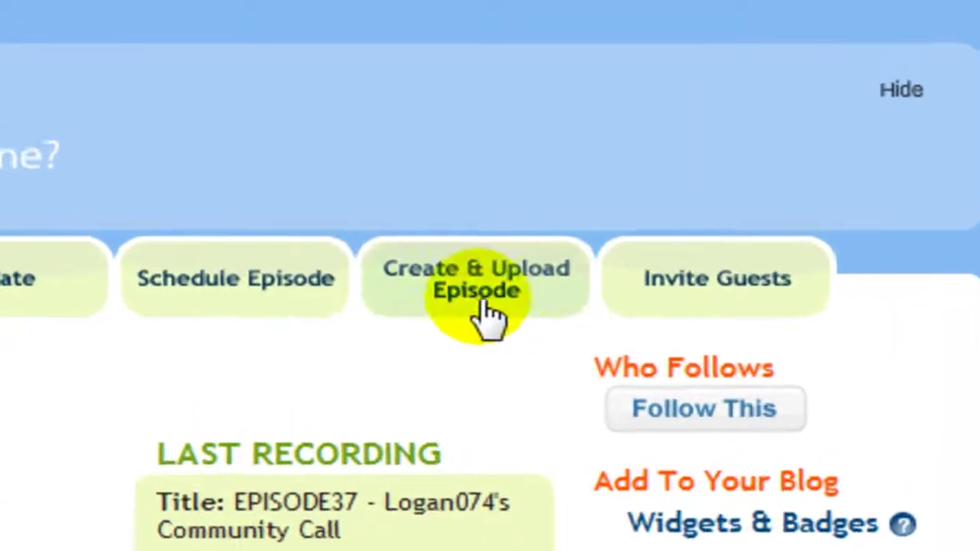
Start a new episode upload dated 11/01/2010 using the calendar.
click(616, 83)
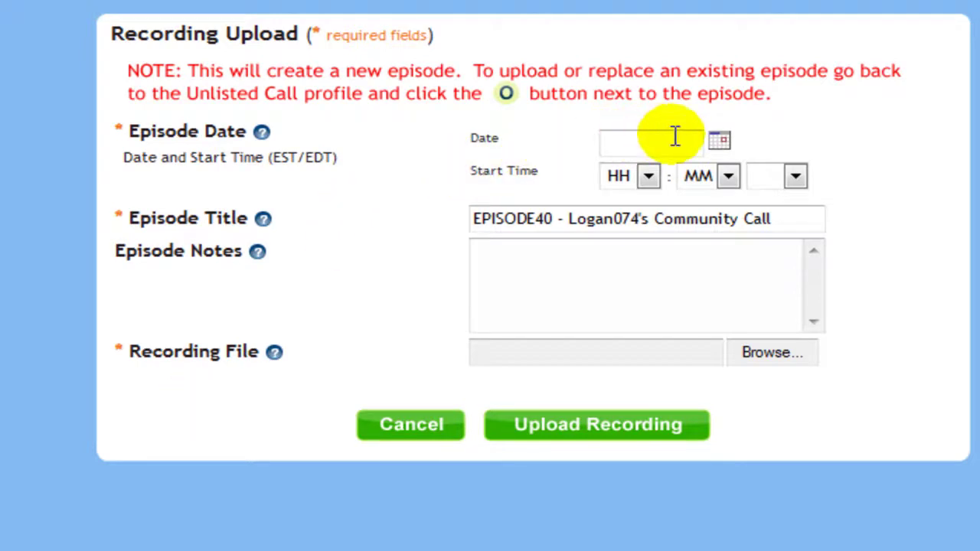
click(719, 139)
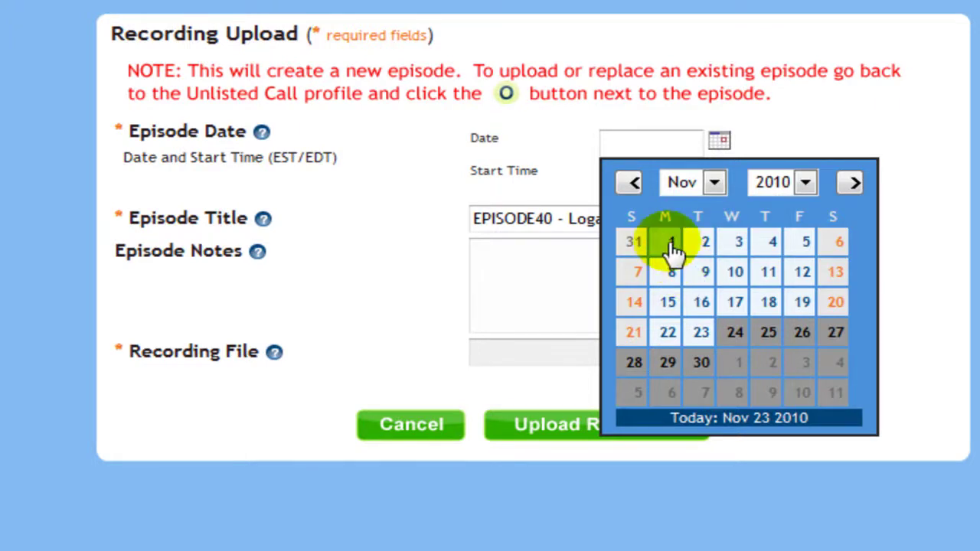
click(672, 245)
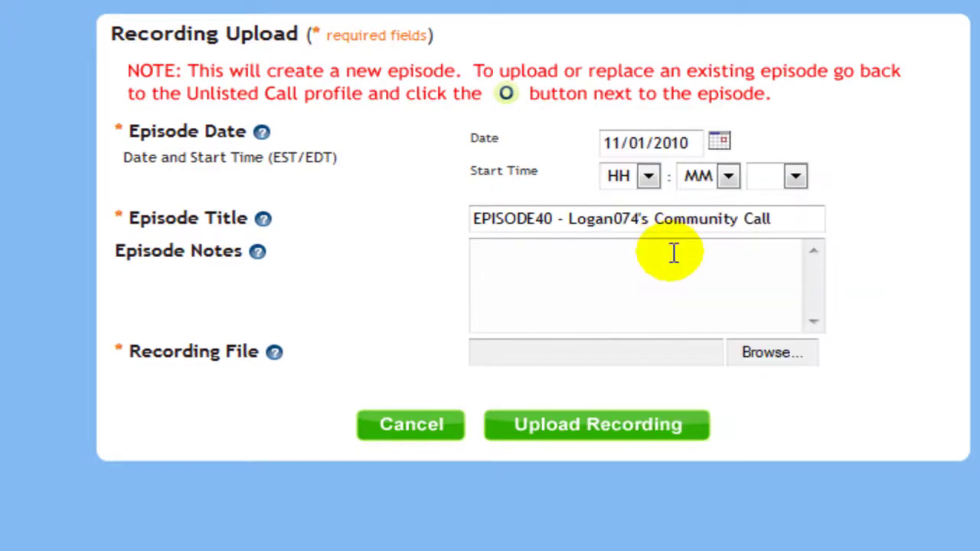
Set the start time to 10:00 PM and select the existing episode title.
click(648, 176)
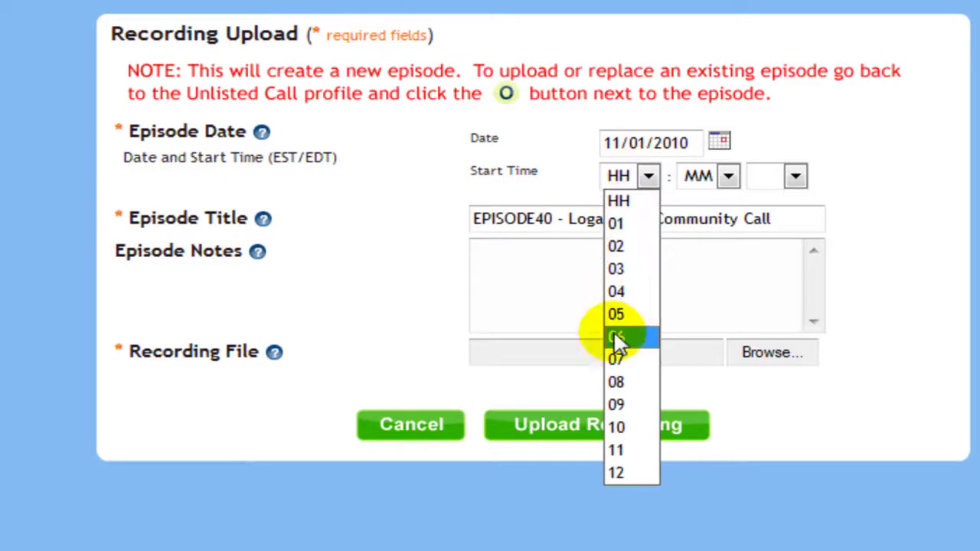
click(616, 427)
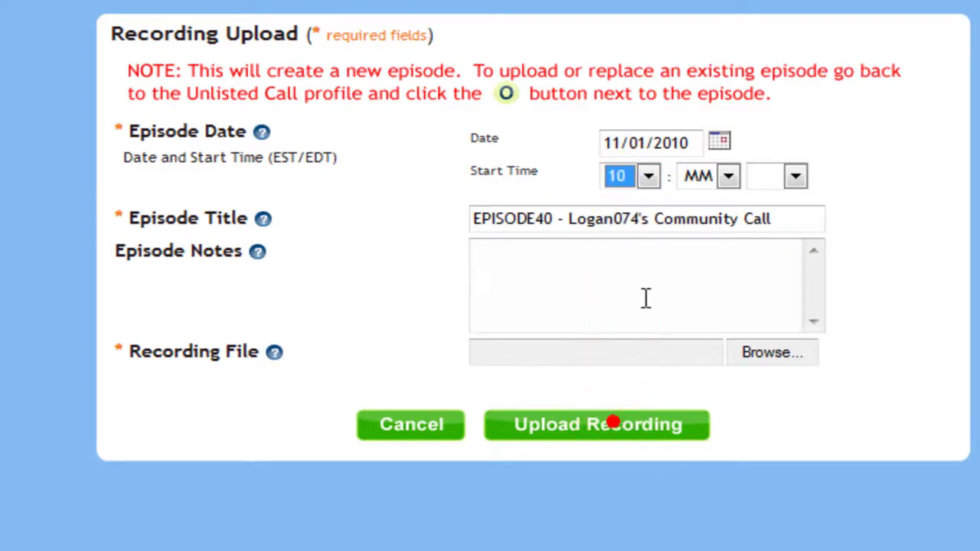
click(728, 177)
click(697, 223)
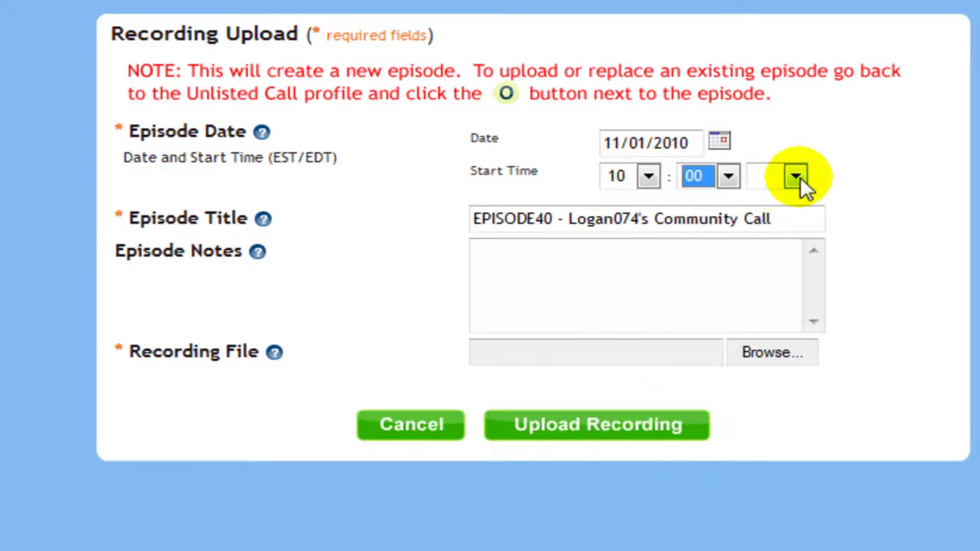
click(797, 176)
click(782, 224)
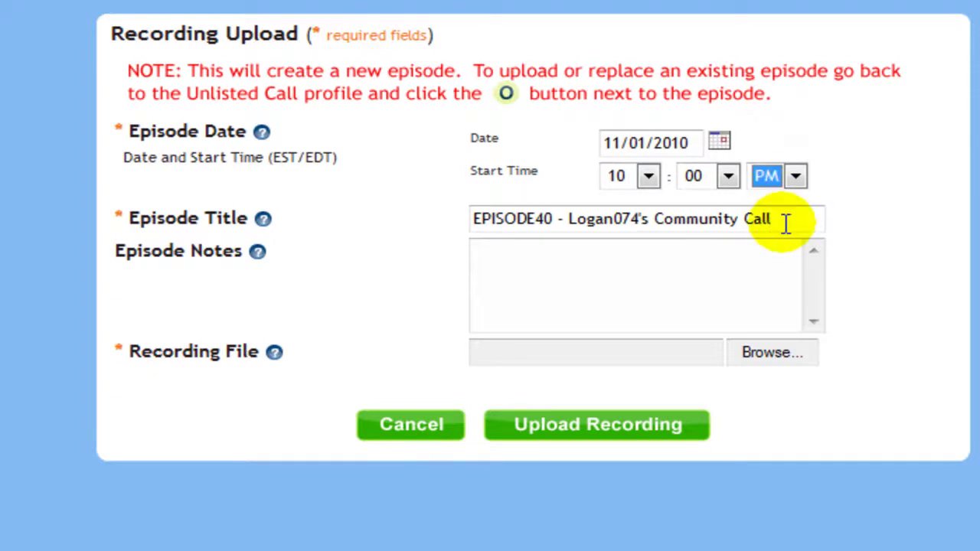
click(782, 222)
drag(785, 222, 435, 235)
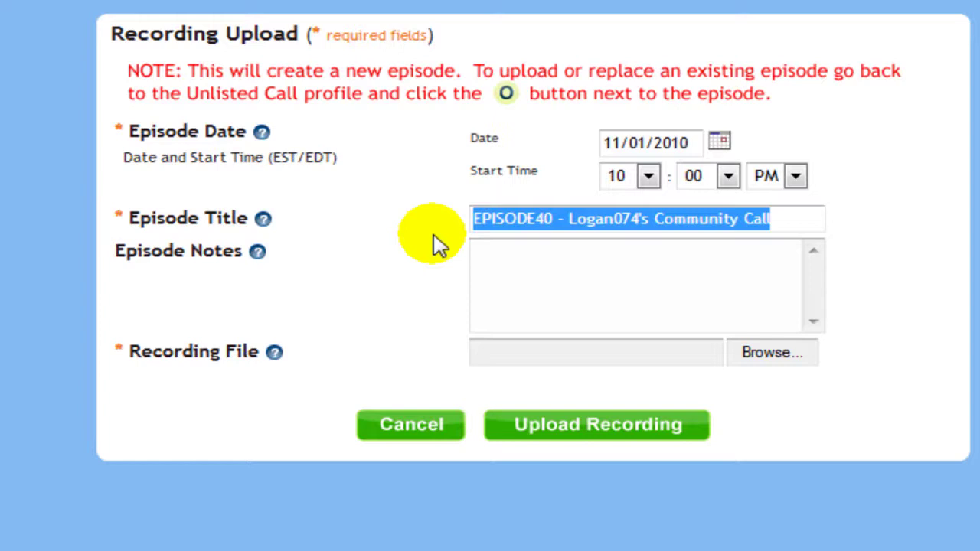
Title the episode 'Uploaded episode' with notes 'This is a test show'.
text(Upl)
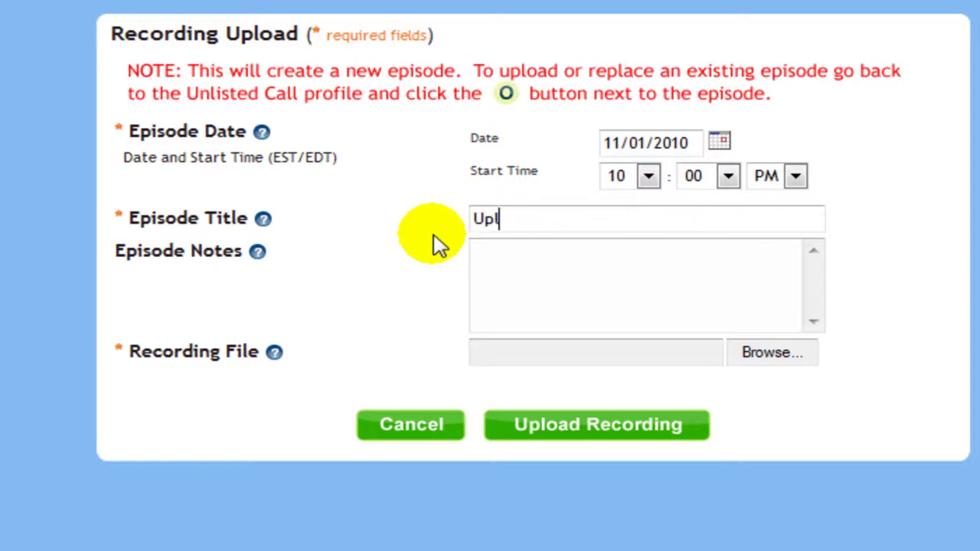
text(oaded episode)
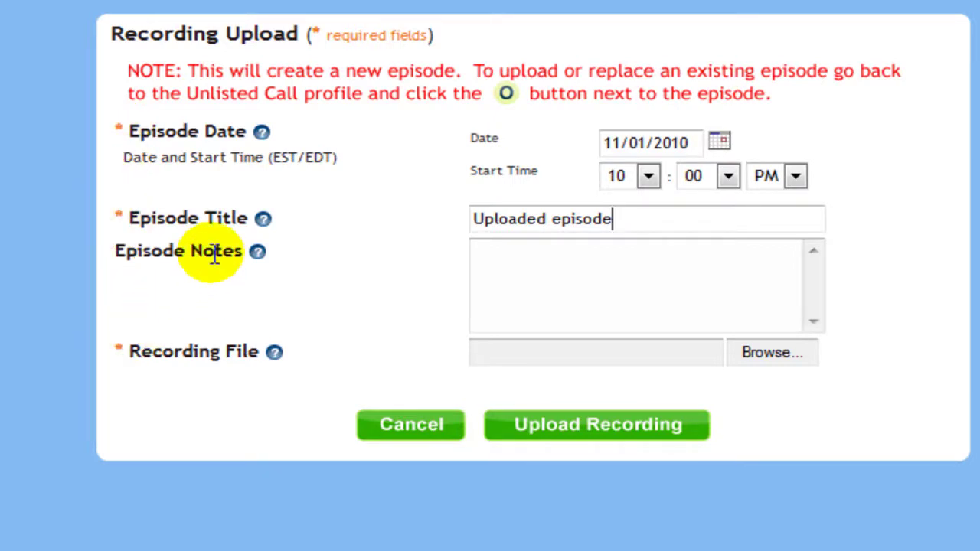
click(518, 258)
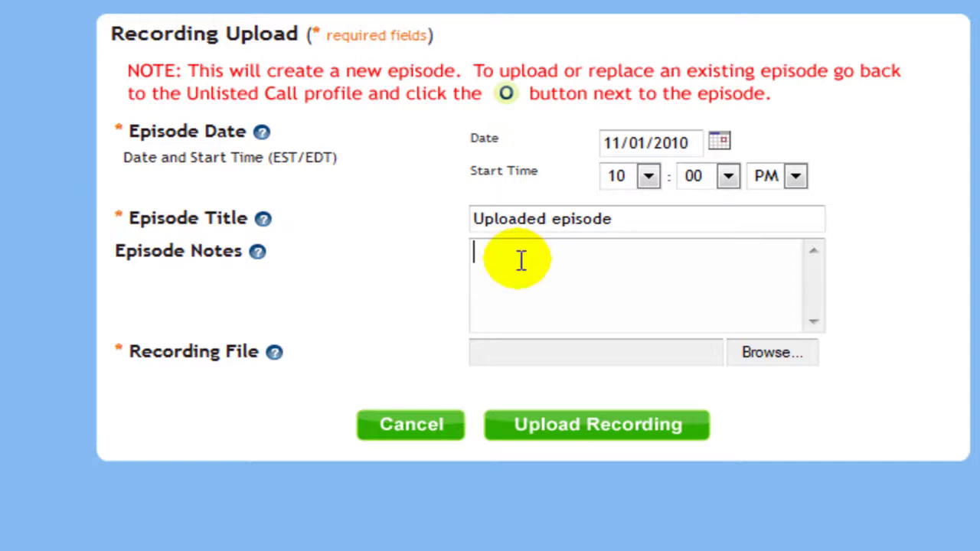
text(This is a te)
text(st show)
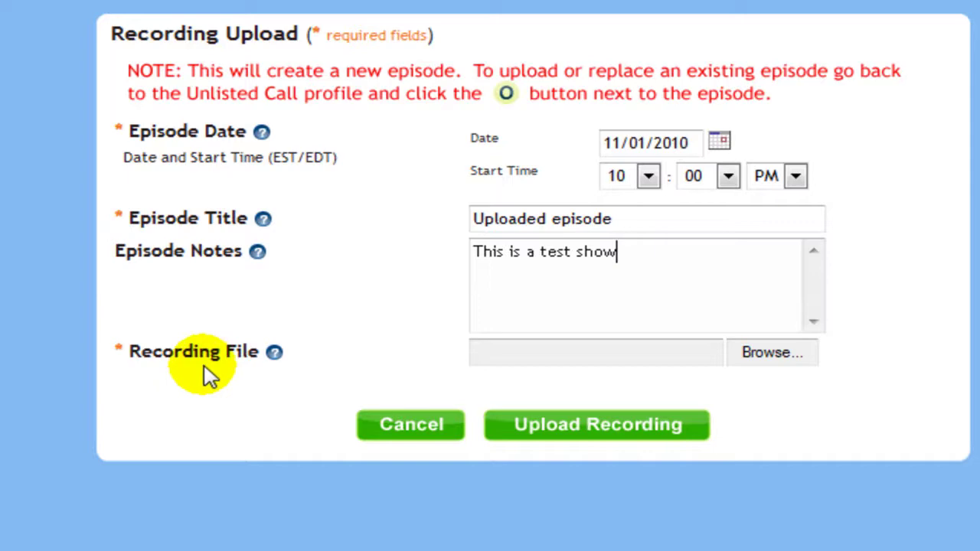
Attach 'TMO 11-21-10.mp3' from the Desktop as the episode's recording file.
click(762, 360)
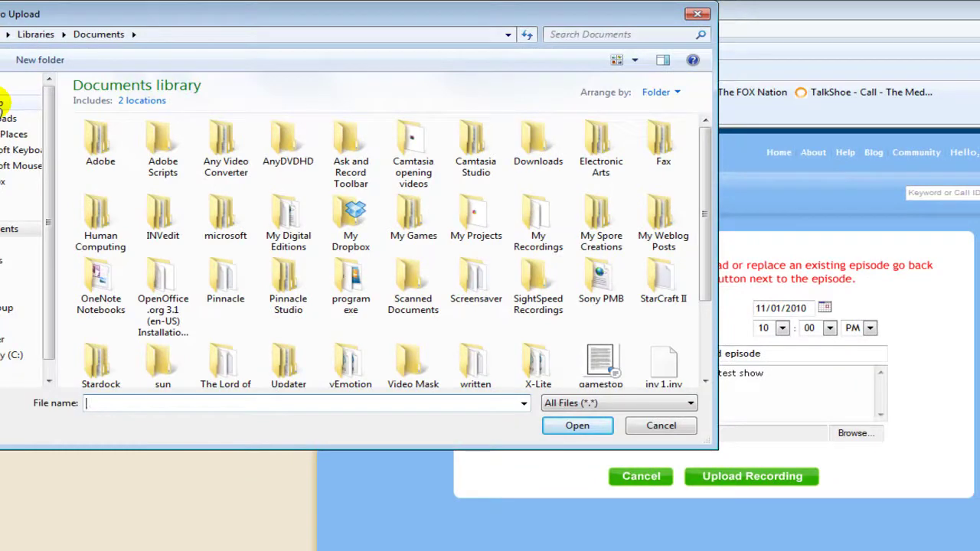
click(2, 102)
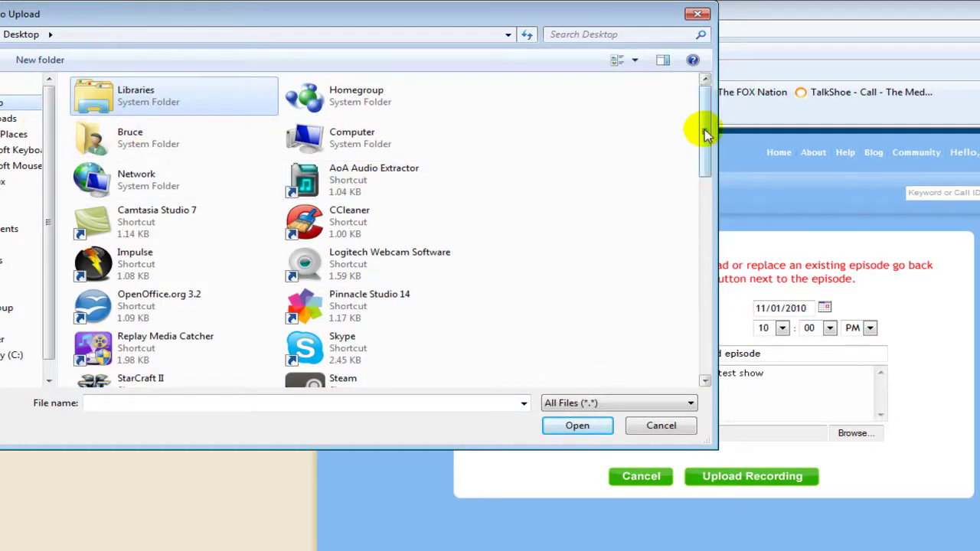
mouse_move(706, 127)
mouse_down()
mouse_move(704, 247)
mouse_move(718, 270)
mouse_move(707, 280)
mouse_move(718, 331)
mouse_move(708, 327)
mouse_up()
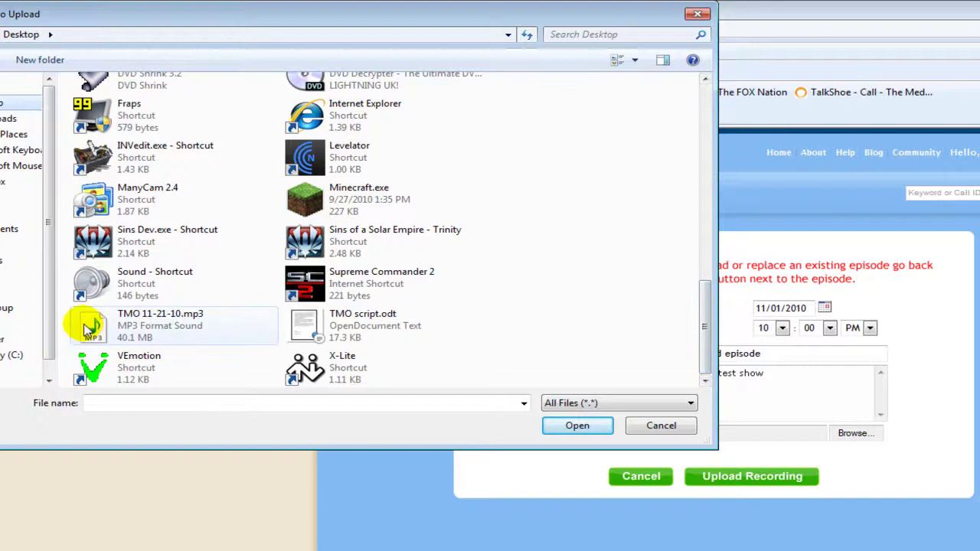
mouse_move(89, 330)
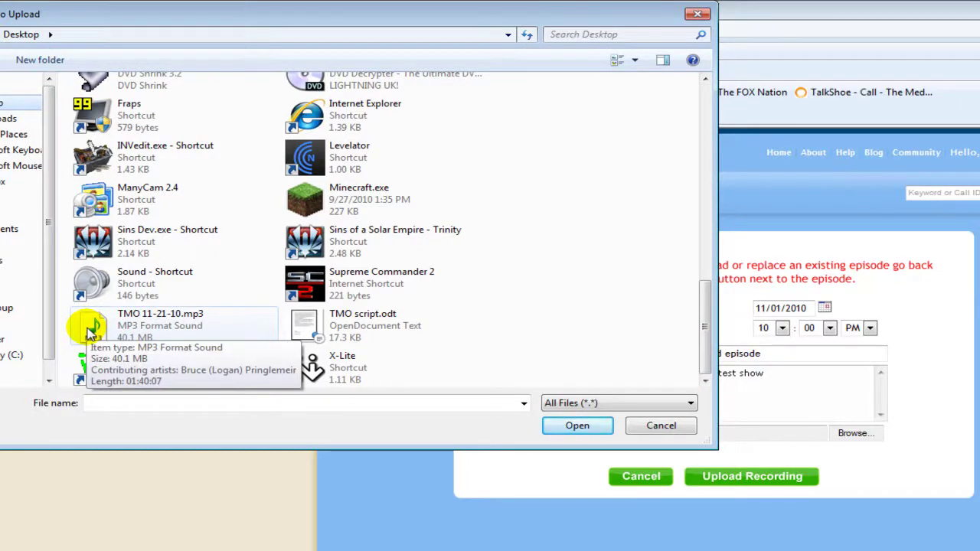
double_click(90, 330)
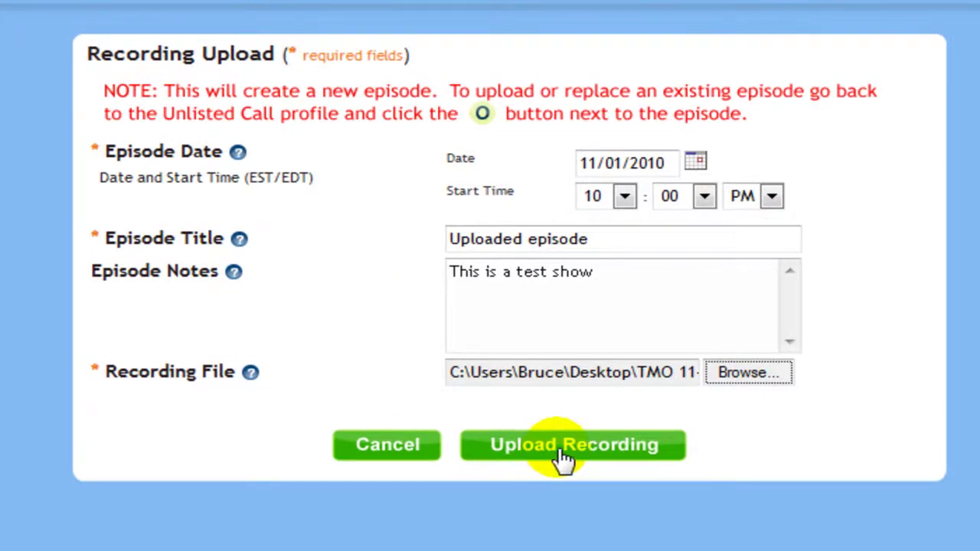
Upload the new episode recording and wait for the success confirmation.
click(565, 460)
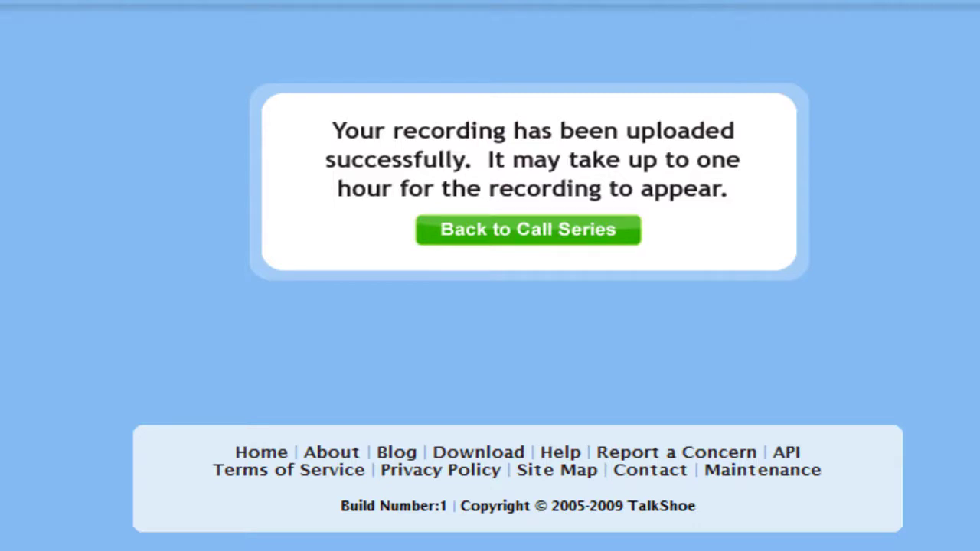
Return to the call series page listing 'Uploaded episode' among past episodes.
click(546, 242)
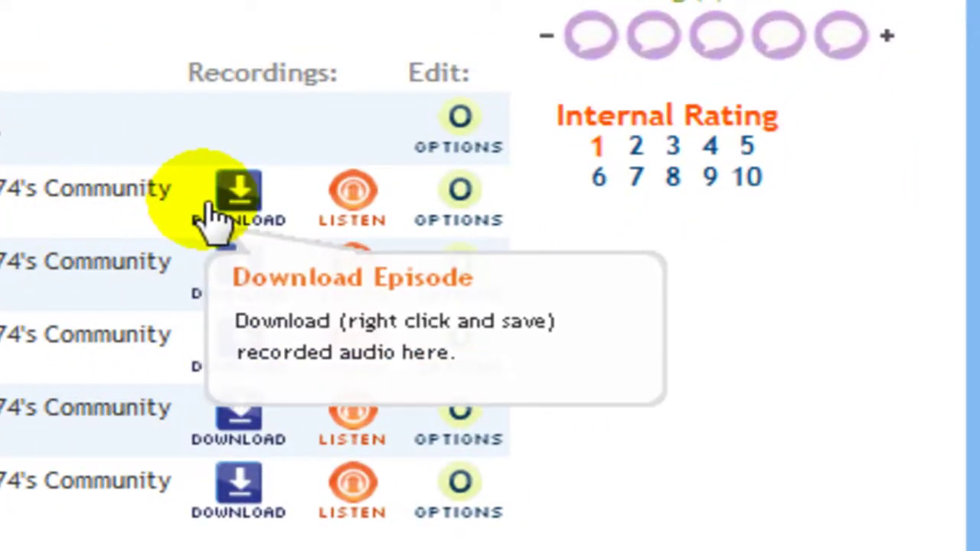
Open the Recording Upload page for EPISODE37 from its Options menu.
click(460, 191)
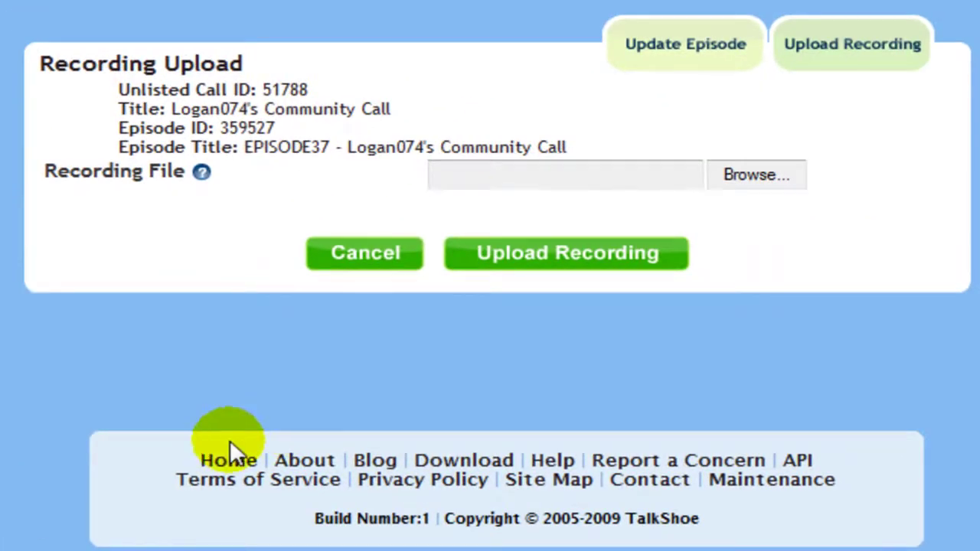
Select 'TMO 11-21-10.mp3' from the Desktop as EPISODE37's replacement recording.
click(773, 182)
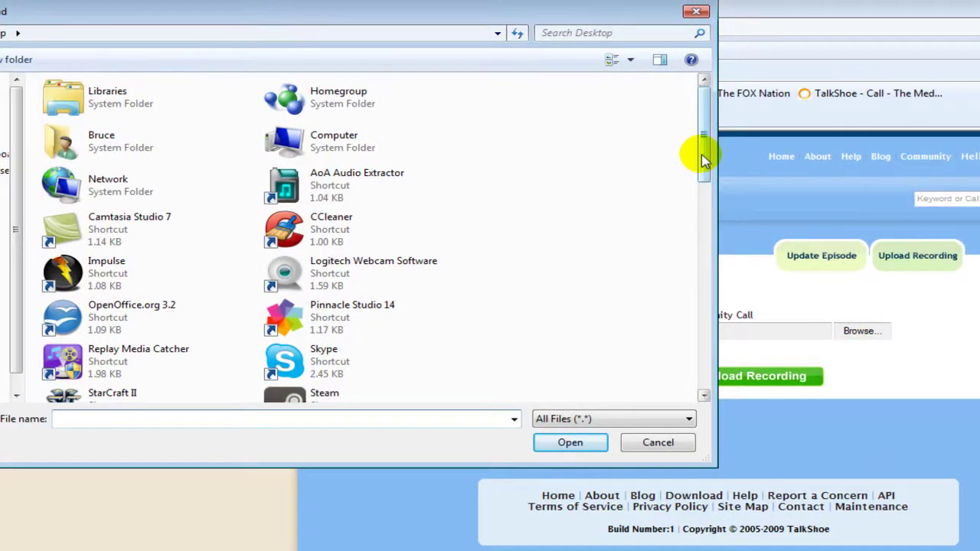
drag(705, 153, 709, 379)
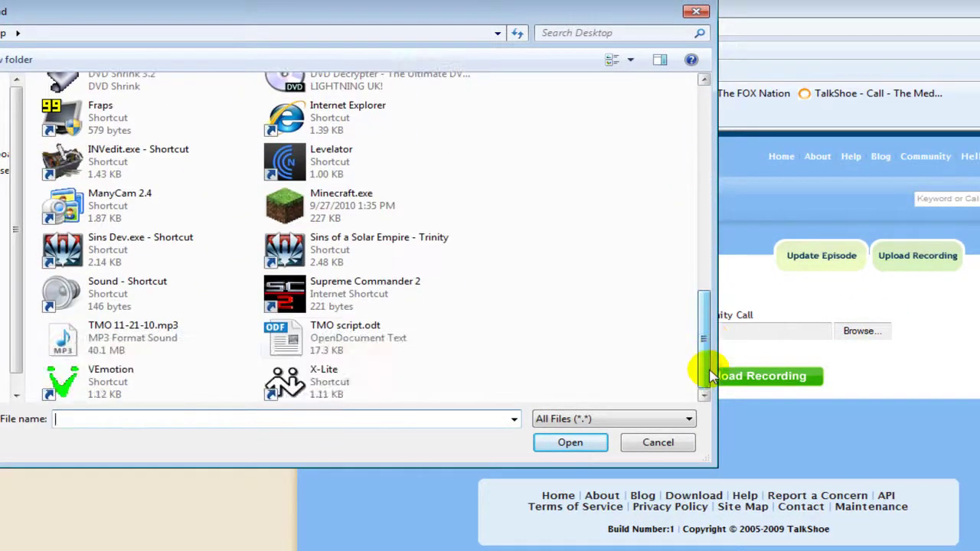
double_click(53, 345)
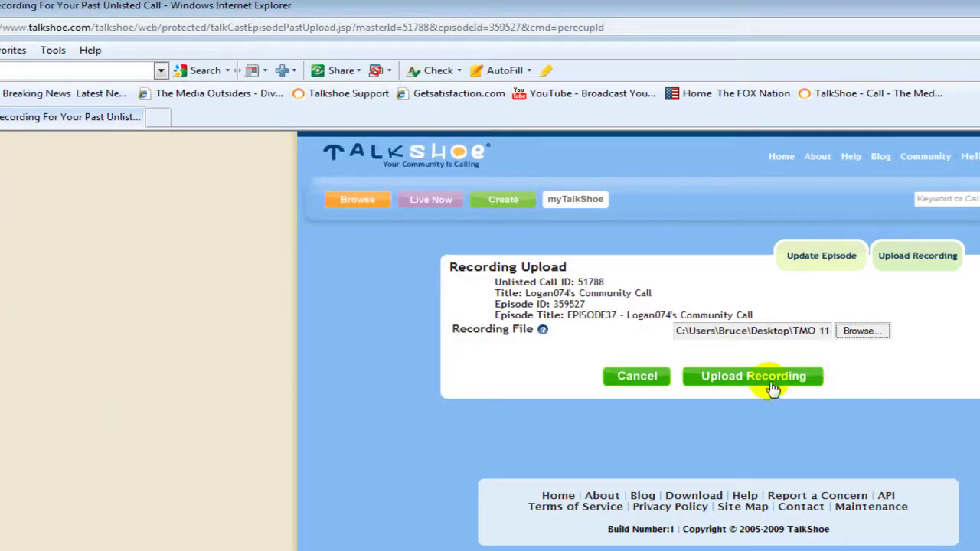